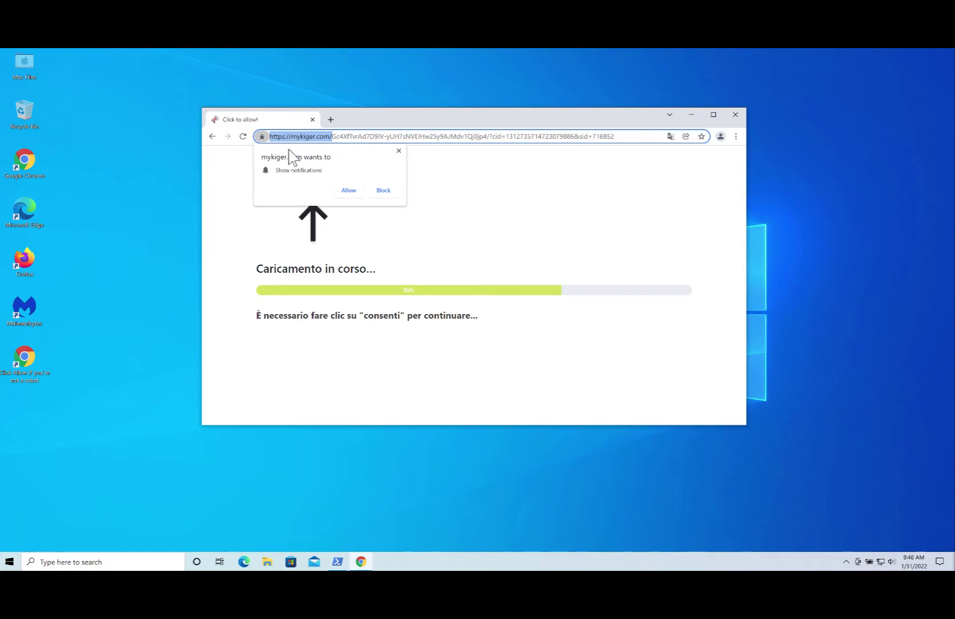
- Answer mykiger.com's notification request and open Chrome's site permission settings for notifications
left_click(378, 191)
left_click(737, 137)
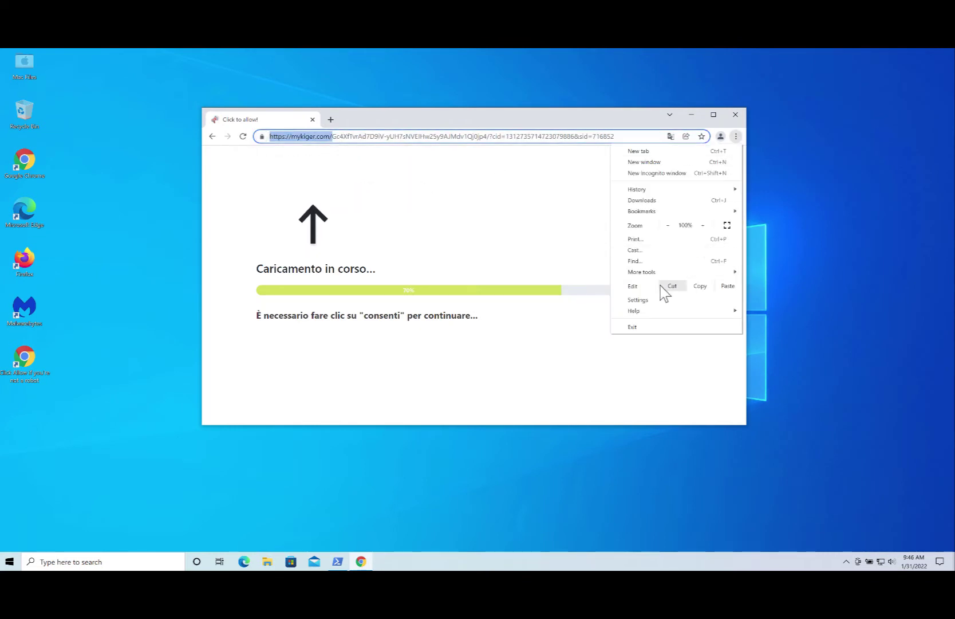
left_click(662, 301)
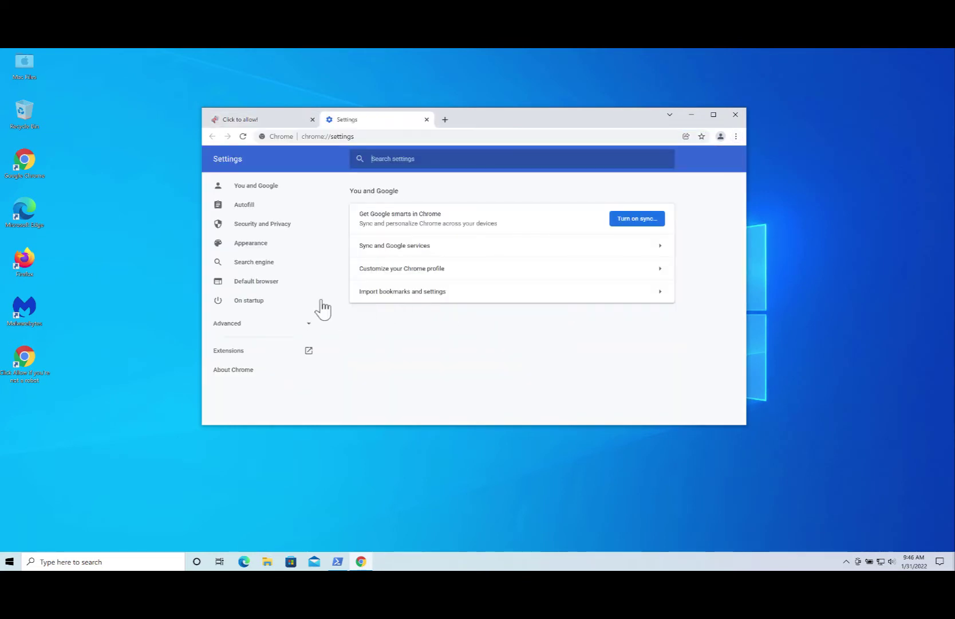
left_click(248, 228)
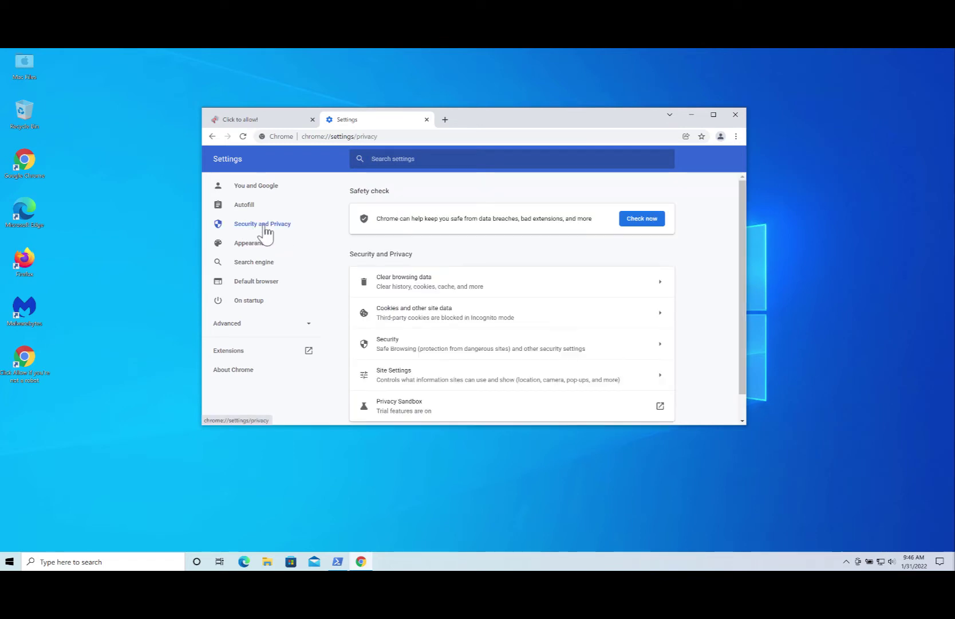
left_click(396, 381)
scroll(401, 385, "down", 4)
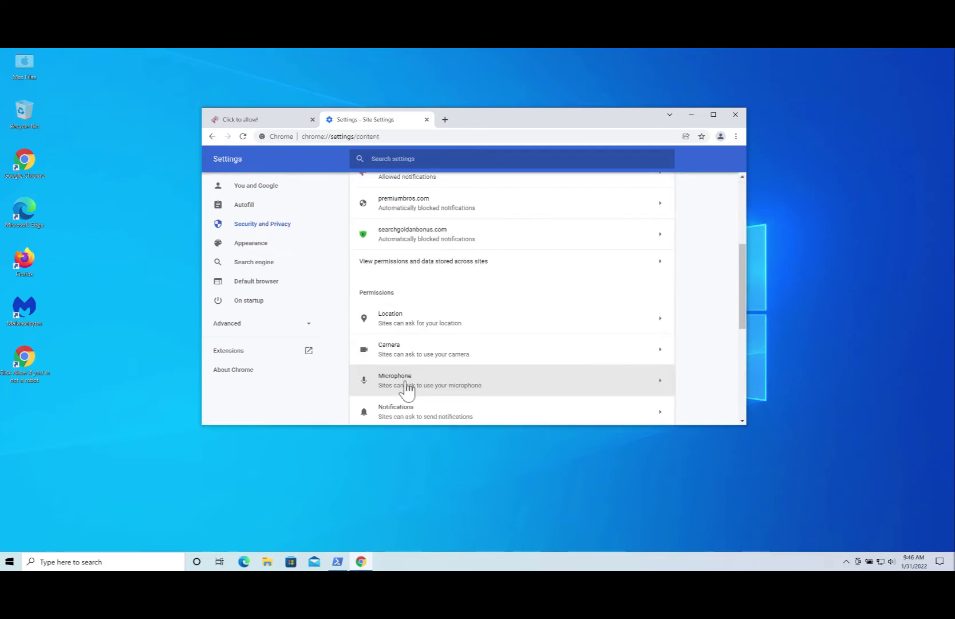
scroll(404, 390, "down", 2)
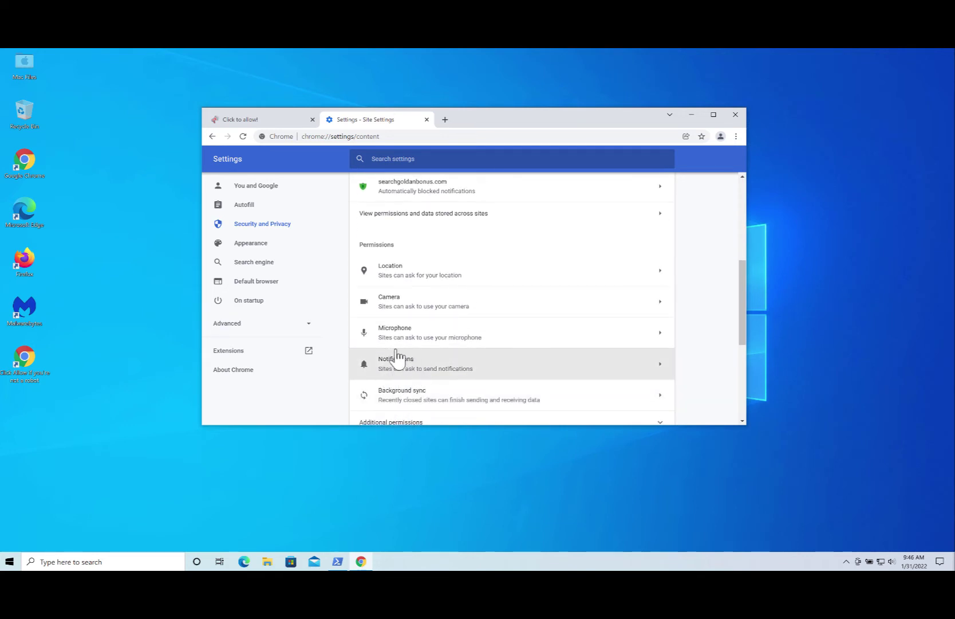
left_click(410, 365)
scroll(411, 372, "down", 5)
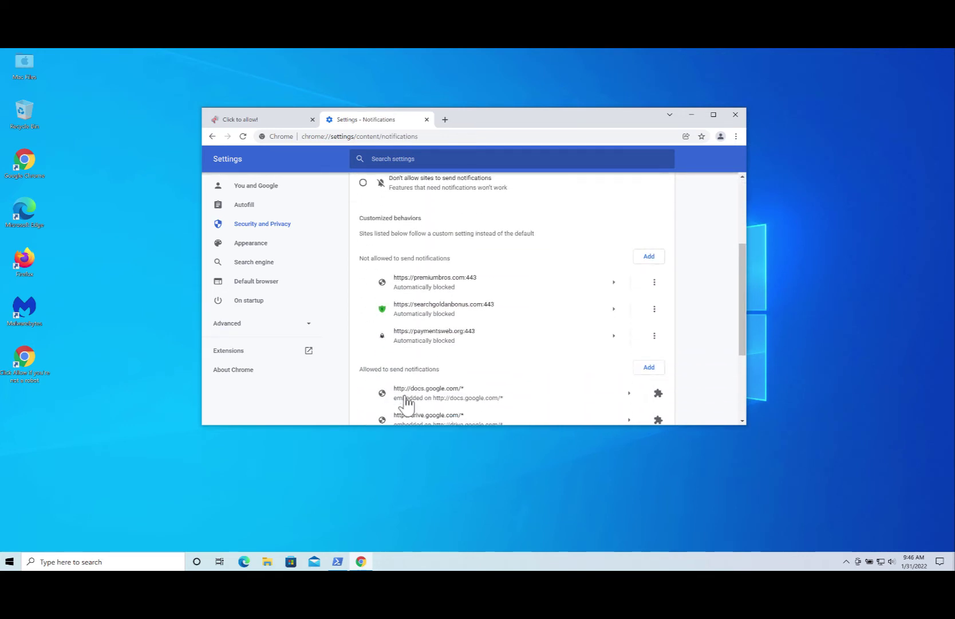
scroll(408, 401, "down", 3)
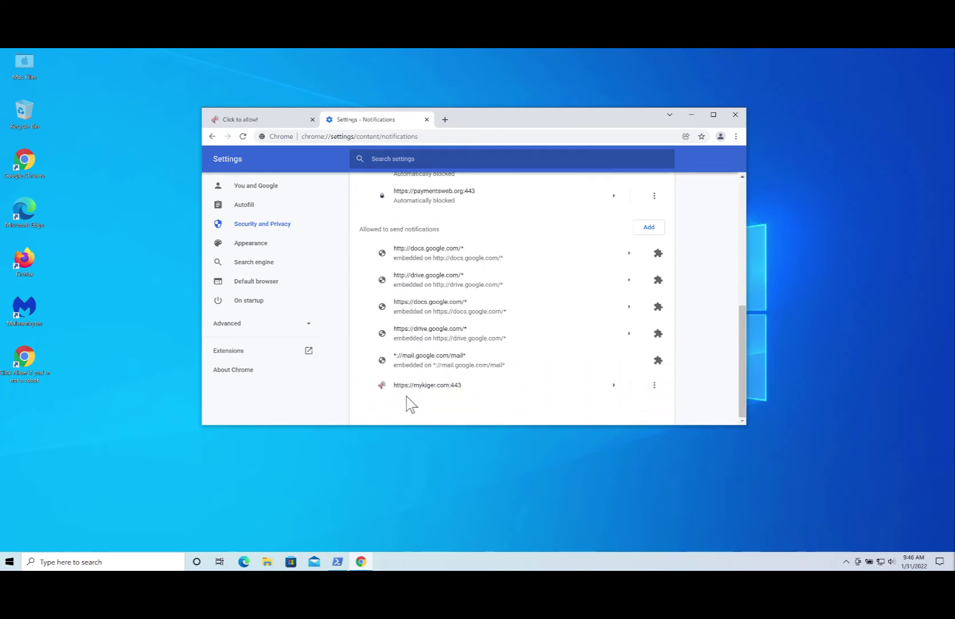
left_click(658, 386)
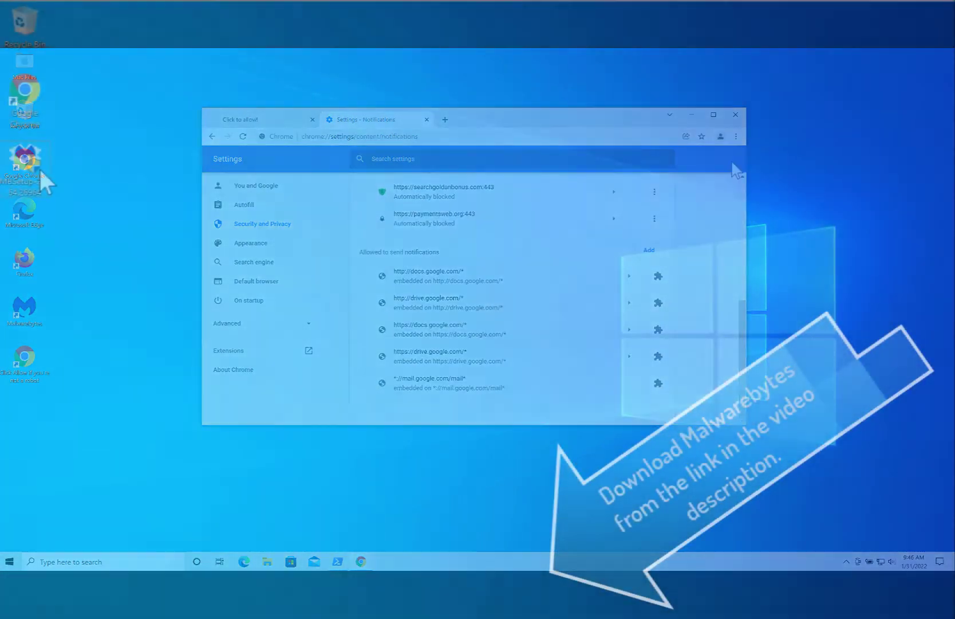
- Run the MBSetup installer from the desktop as administrator and install Malwarebytes for a Personal Computer
right_click(41, 171)
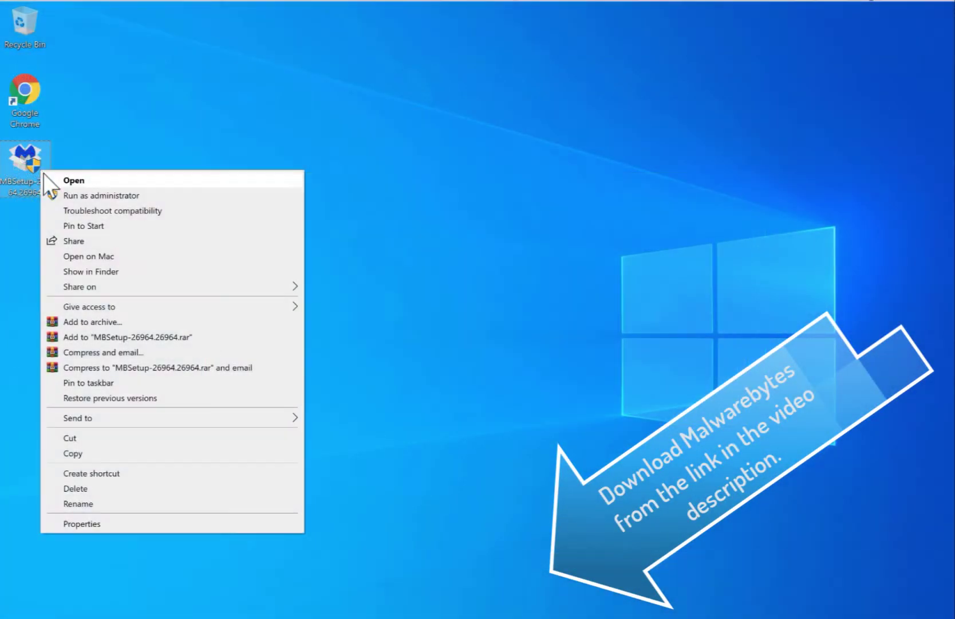
left_click(68, 195)
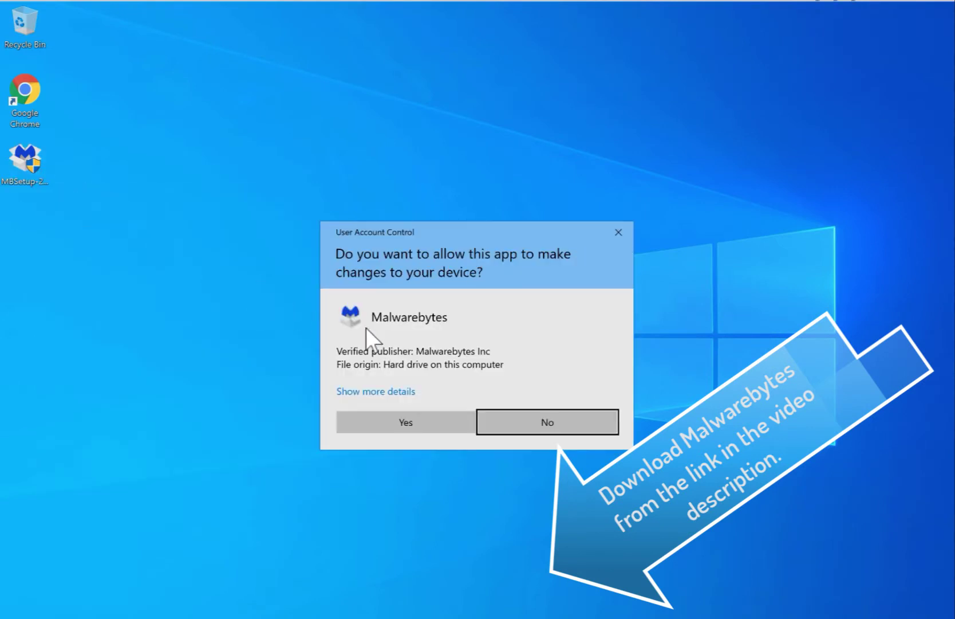
left_click(339, 422)
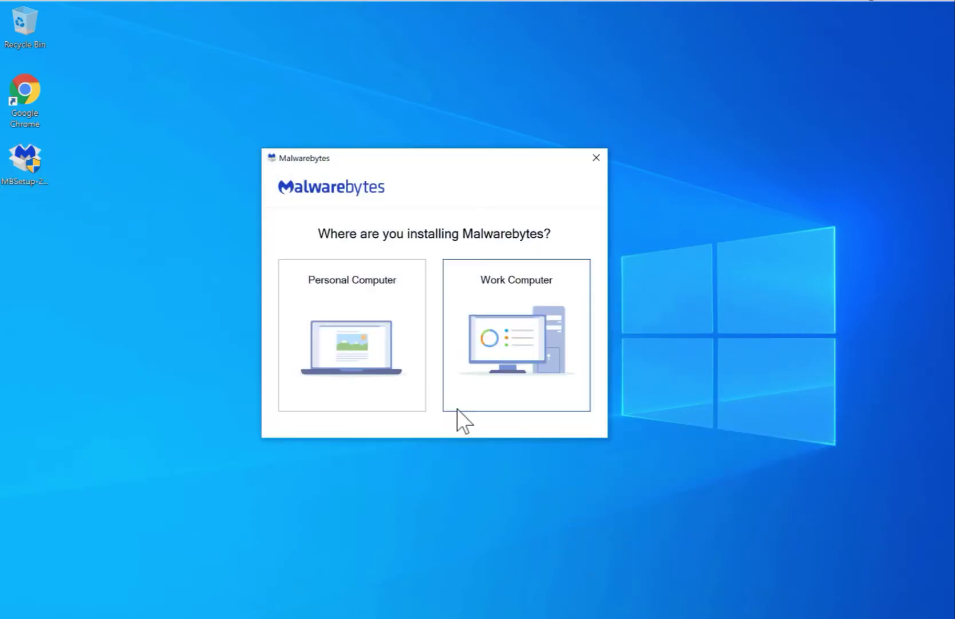
left_click(357, 313)
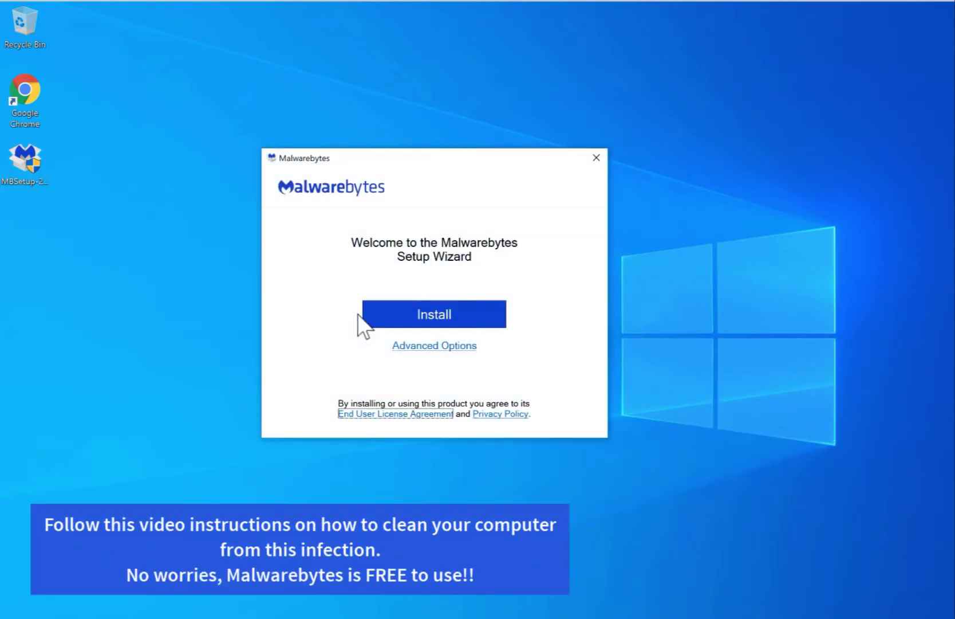
left_click(424, 318)
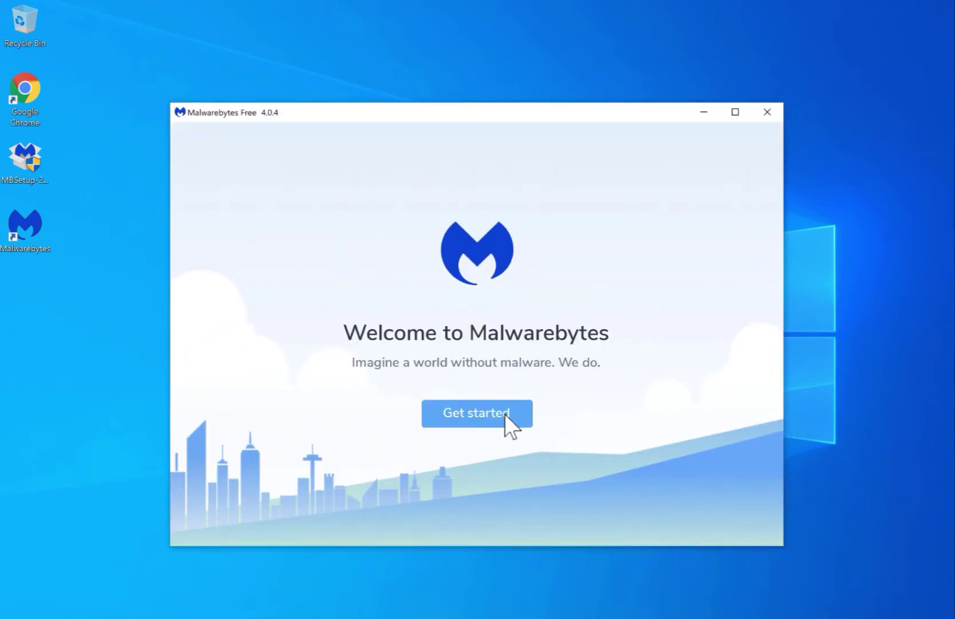
- Go through the Malwarebytes welcome screens and decline the 14-day Premium trial offer, choosing to just scan
left_click(504, 414)
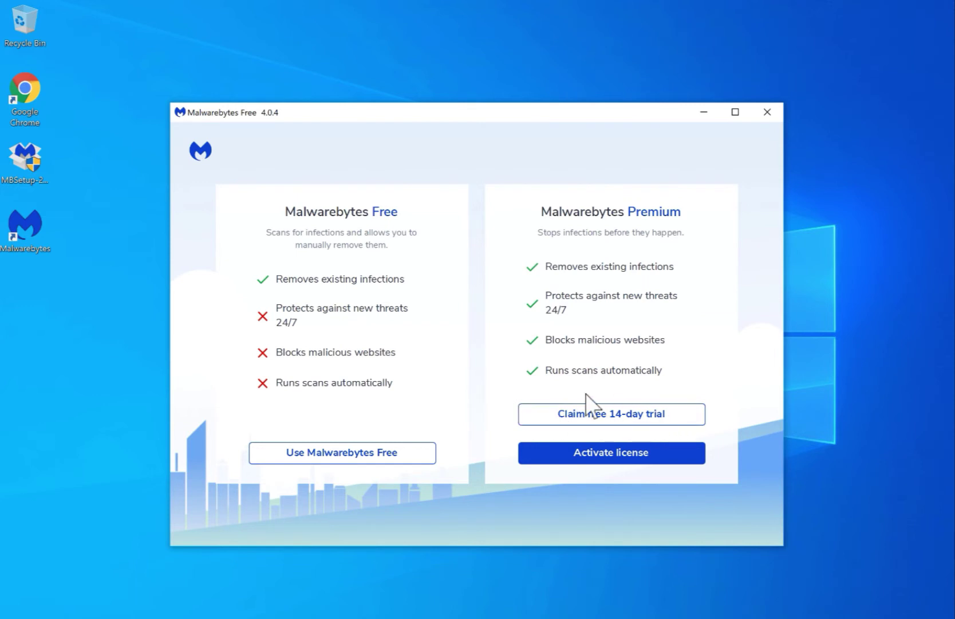
left_click(658, 413)
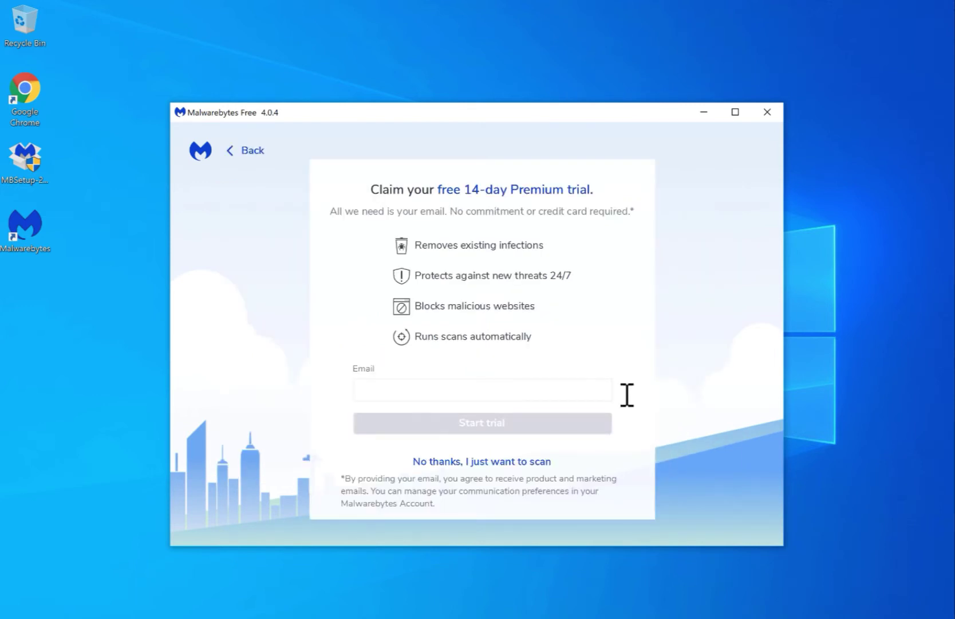
left_click(526, 460)
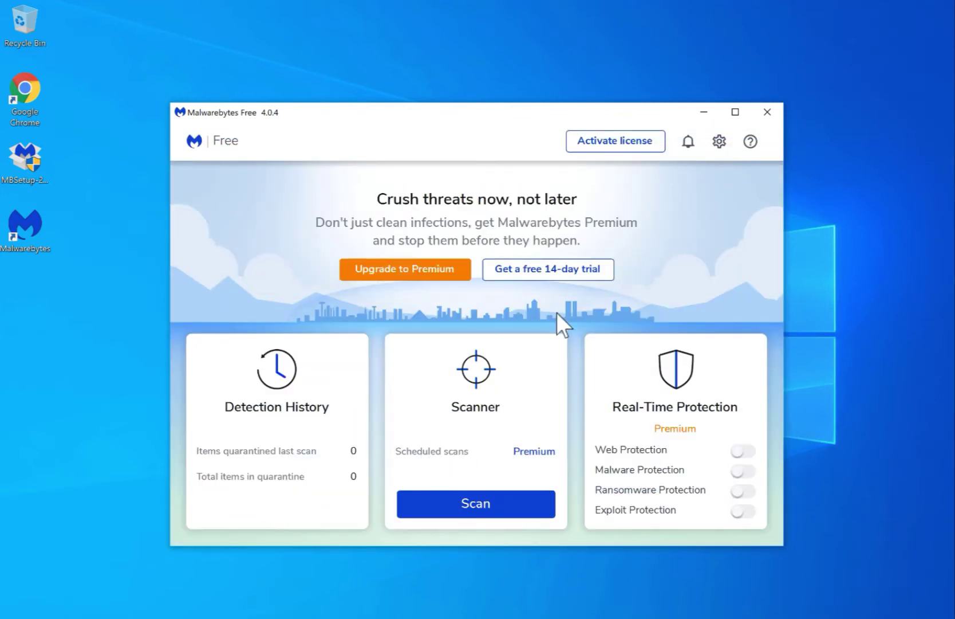
- Start the free 14-day Premium trial from the dashboard by entering an email address
left_click(573, 274)
left_click(490, 384)
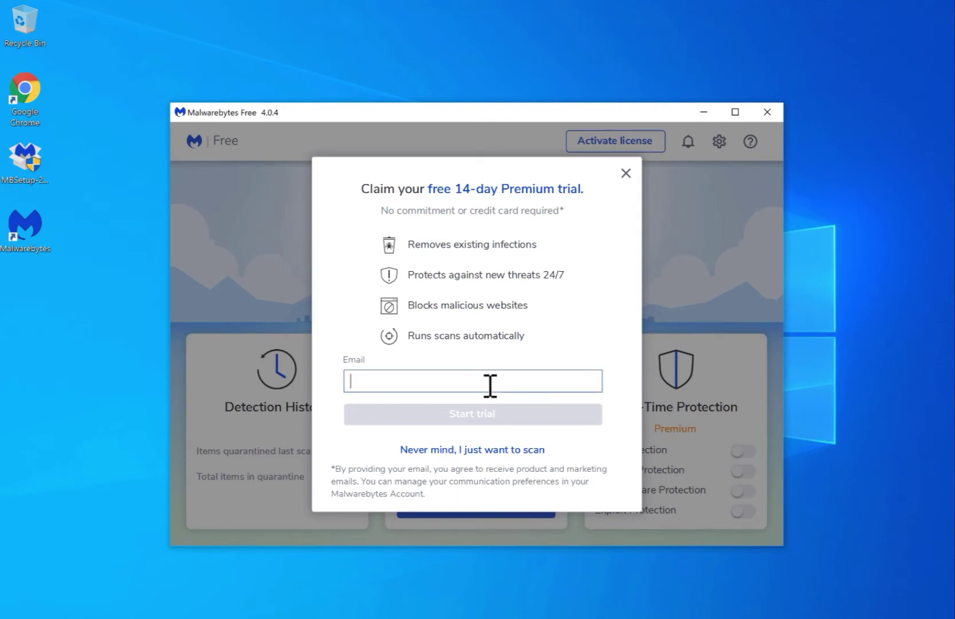
type("your@email.com")
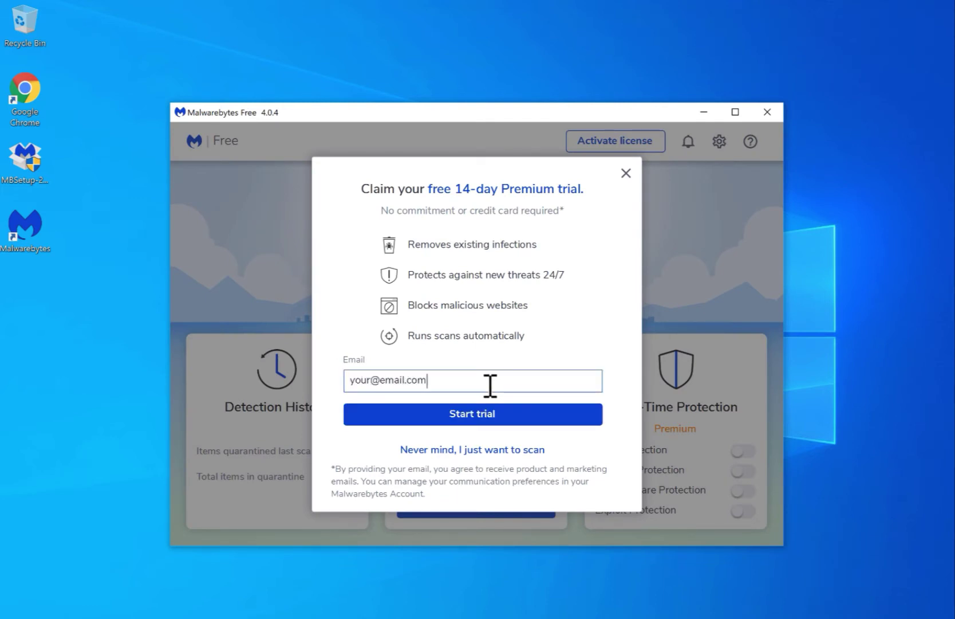
left_click(475, 412)
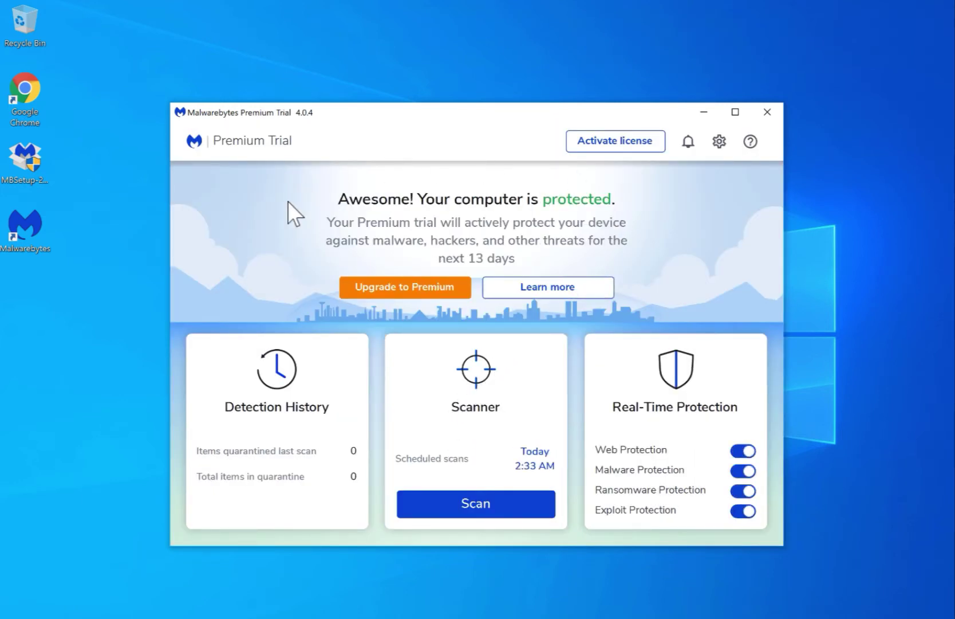
- Run a Threat Scan and check the Malwarebytes notifications while it is in progress
left_click(486, 496)
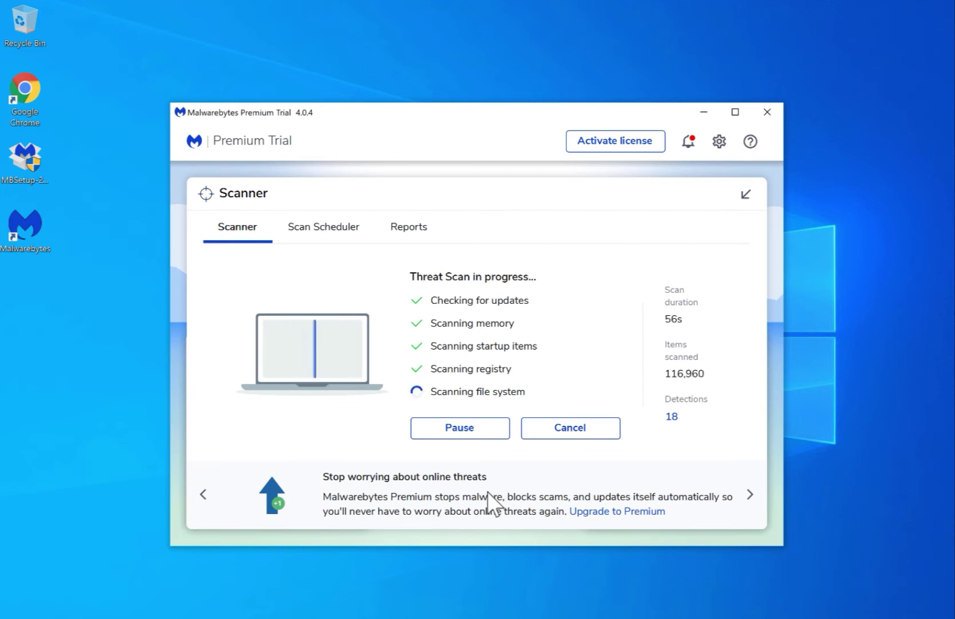
left_click(689, 142)
left_click(609, 149)
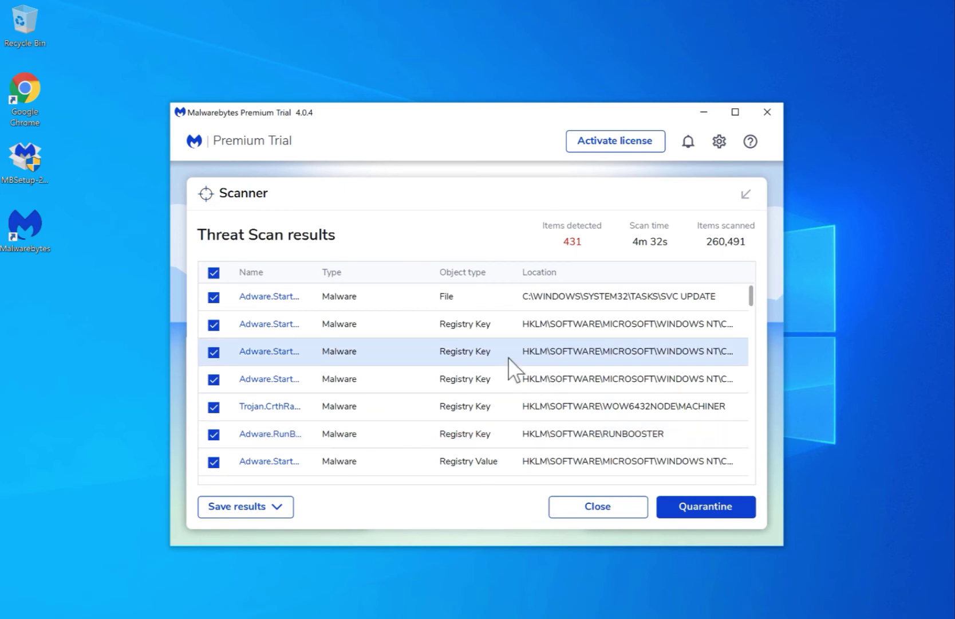
- Examine the whole list of Threat Scan results, widening the Name, Type and Object type columns to read the detections
left_click_drag(313, 277, 378, 286)
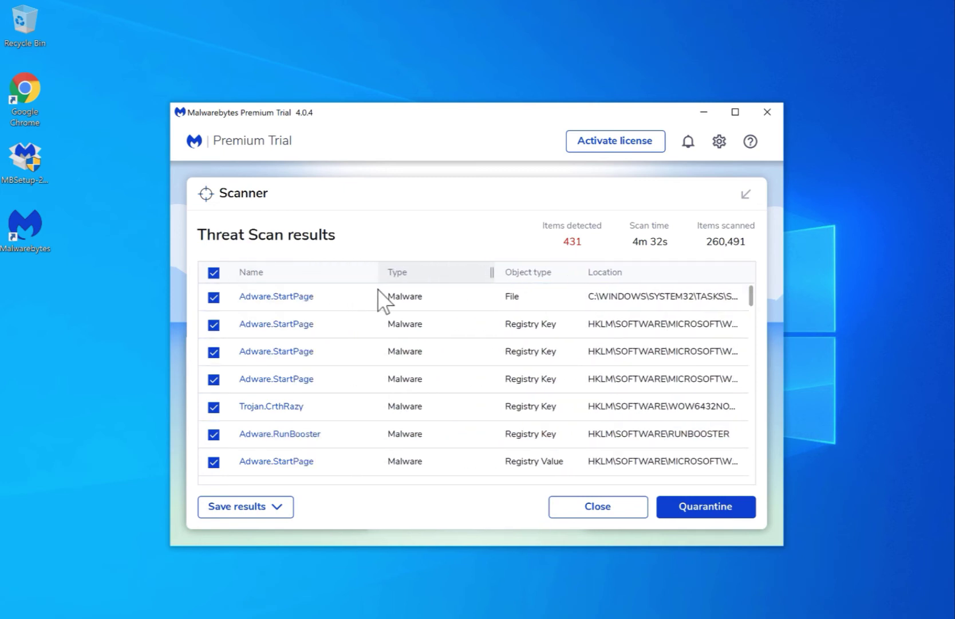
left_click_drag(502, 276, 520, 276)
left_click_drag(596, 276, 667, 287)
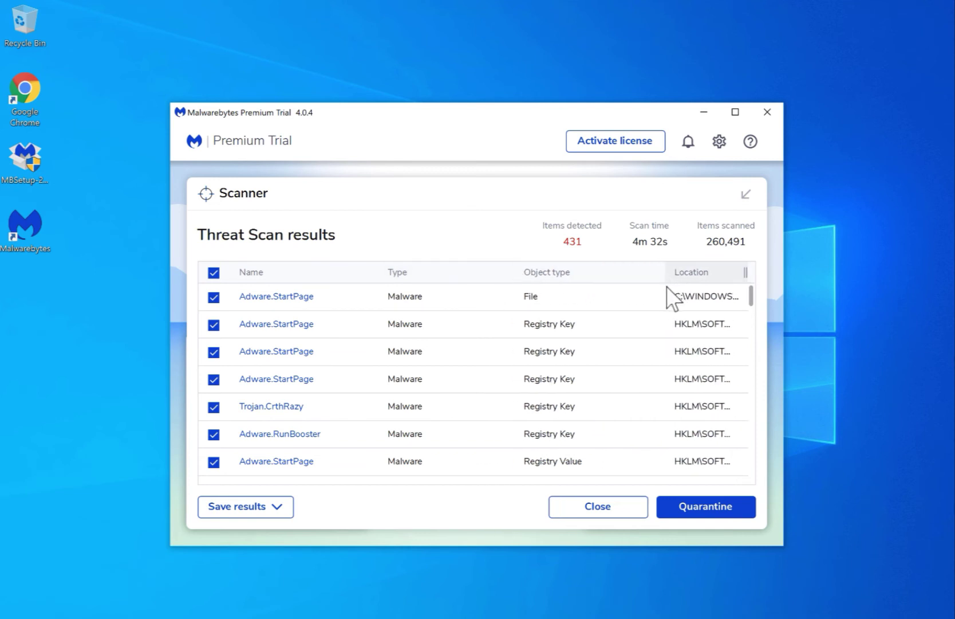
scroll(645, 360, "down", 3)
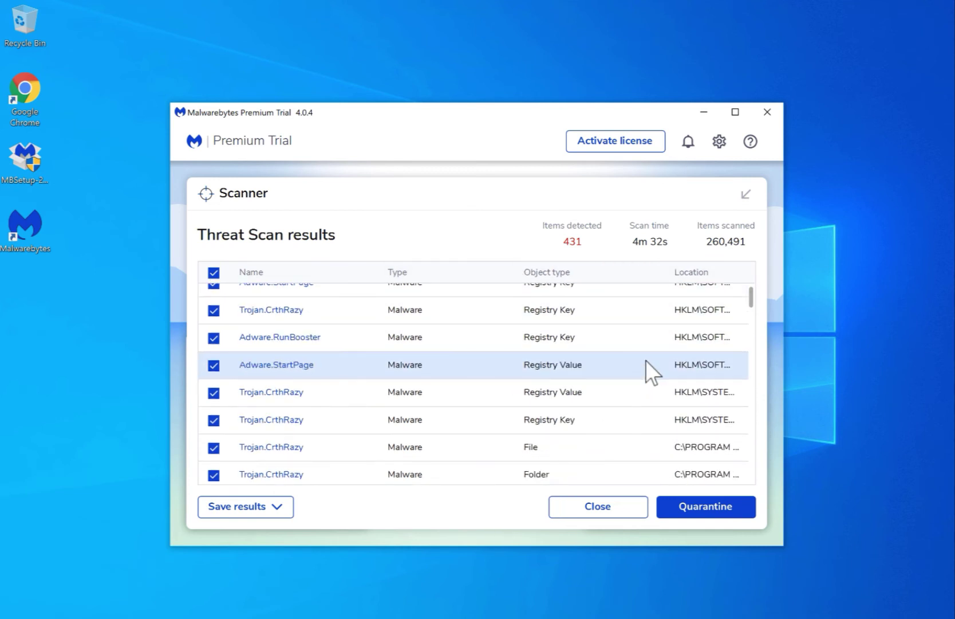
scroll(646, 360, "down", 8)
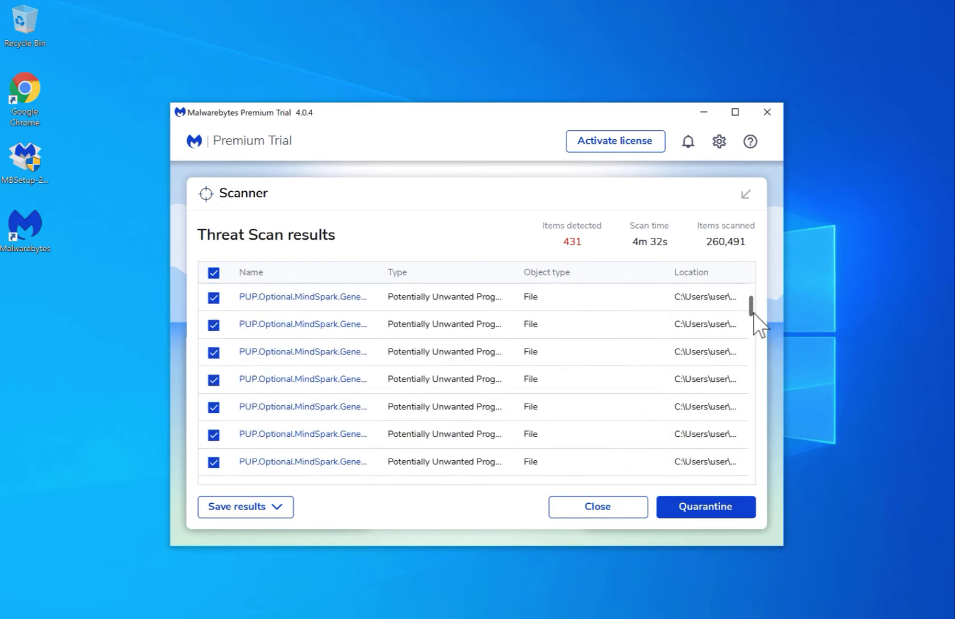
scroll(755, 315, "down", 2)
double_click(380, 270)
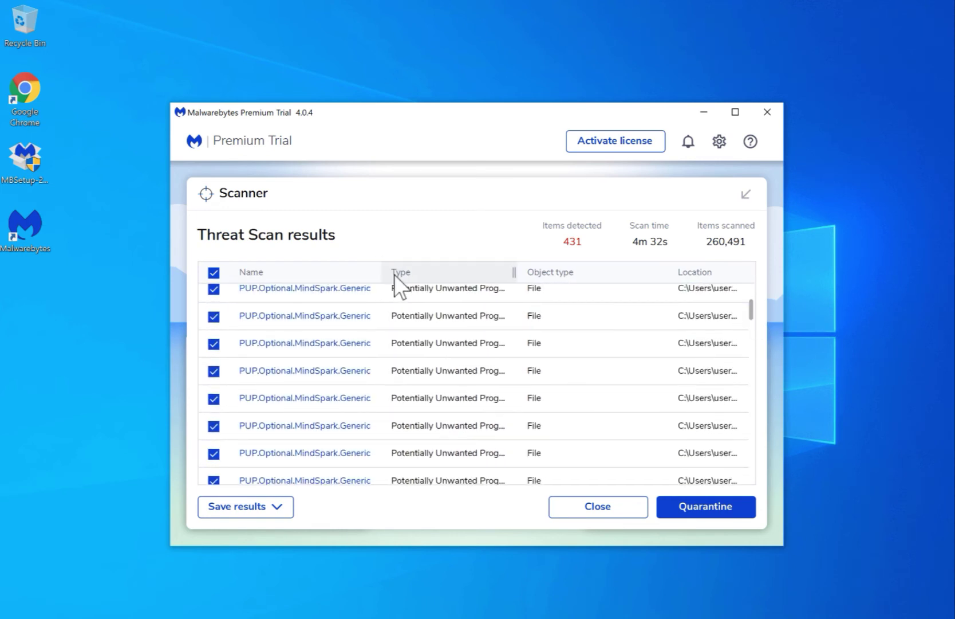
left_click_drag(385, 273, 445, 274)
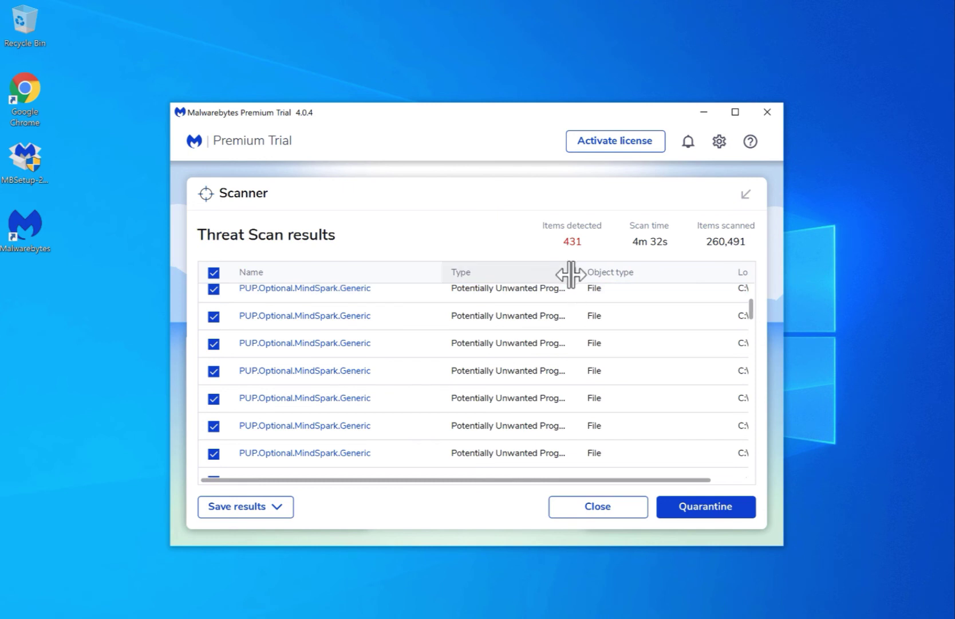
left_click_drag(572, 274, 597, 274)
scroll(752, 312, "up", 1)
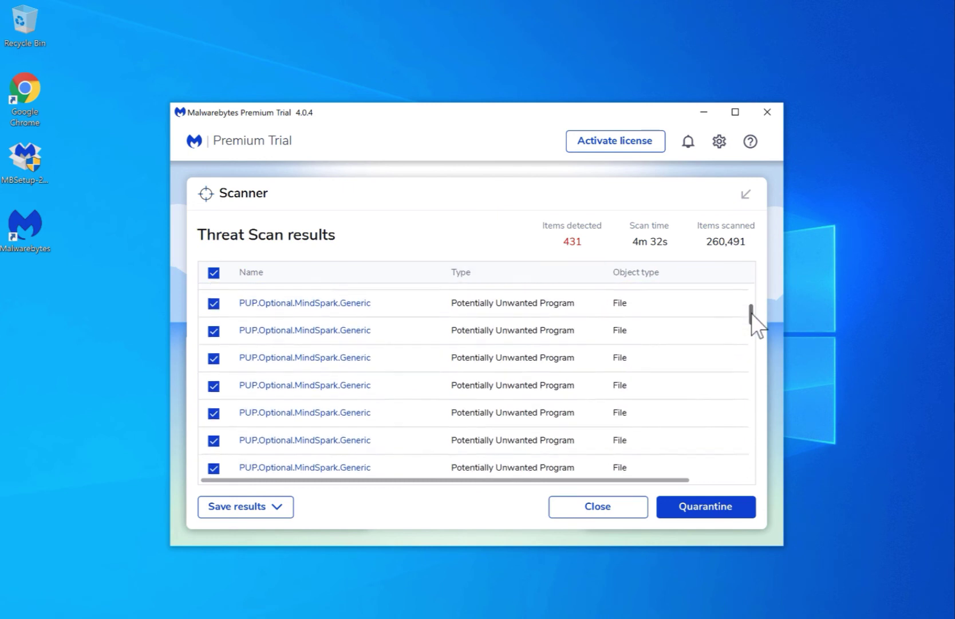
left_click_drag(751, 312, 736, 467)
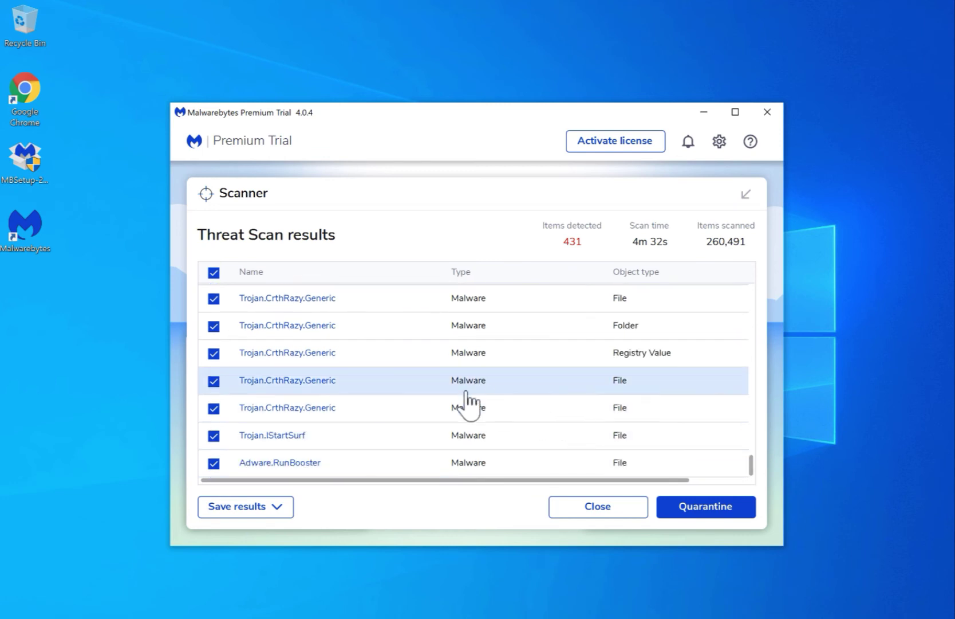
- Quarantine all selected detections, dismiss the Threat Scan summary and close Malwarebytes
left_click(711, 510)
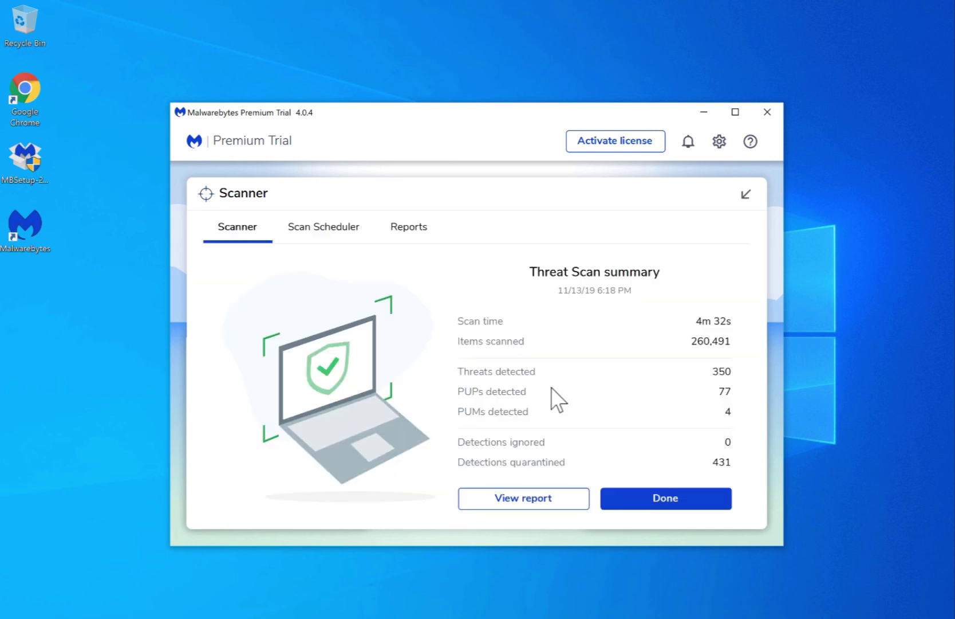
left_click(669, 494)
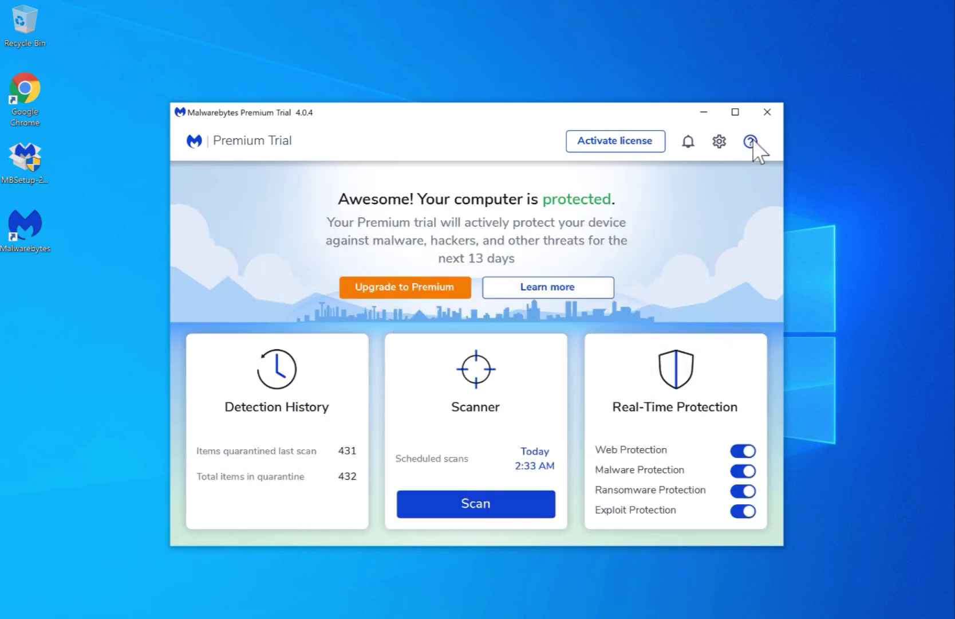
left_click(767, 113)
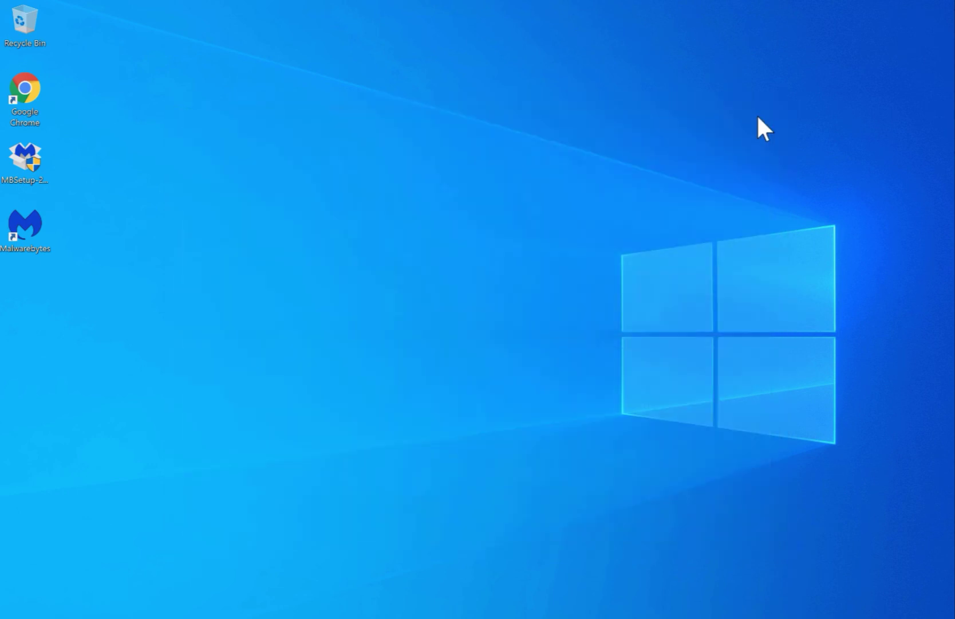